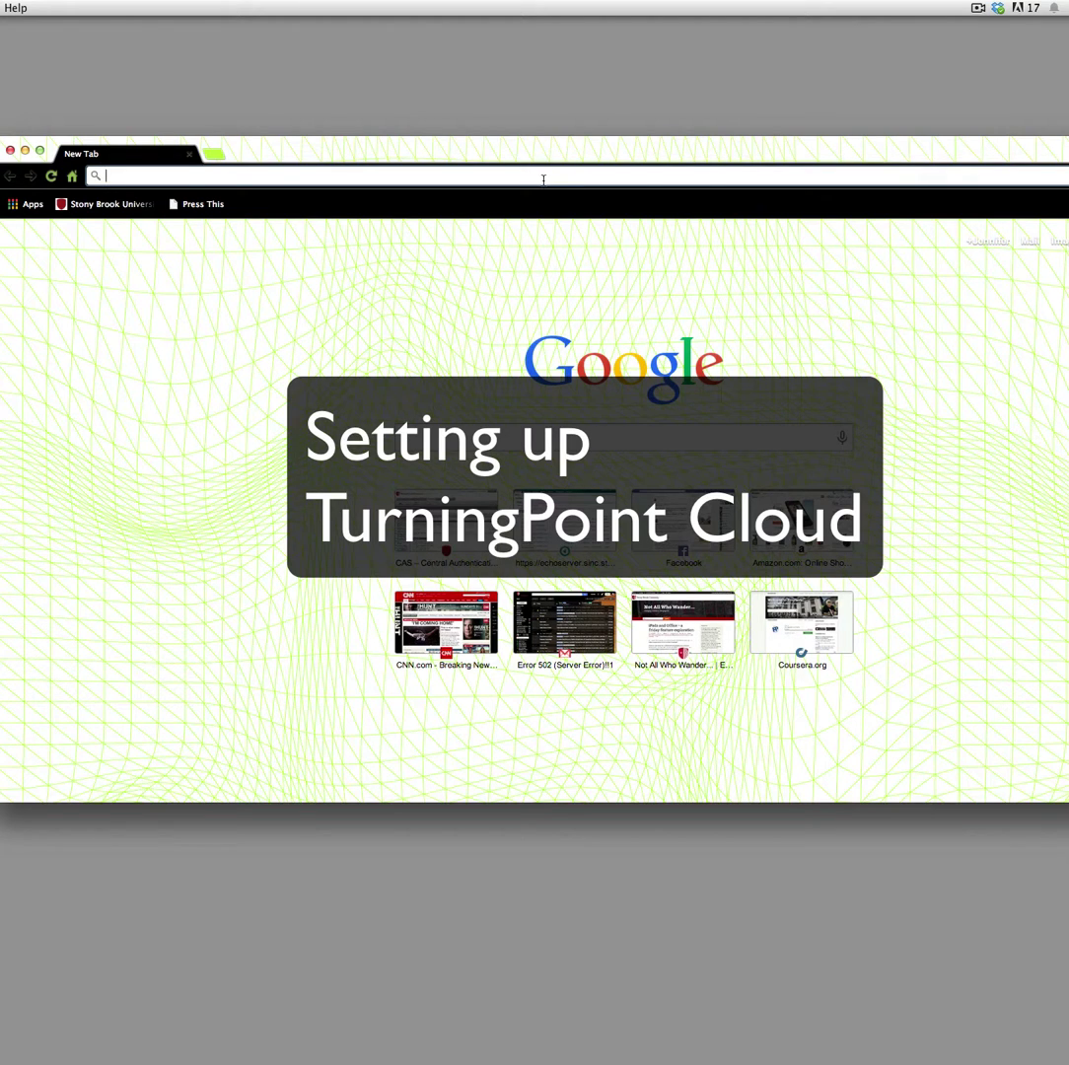
# Load turningtechnologies.com from the address bar by entering 'turning'
pyautogui.write('t')
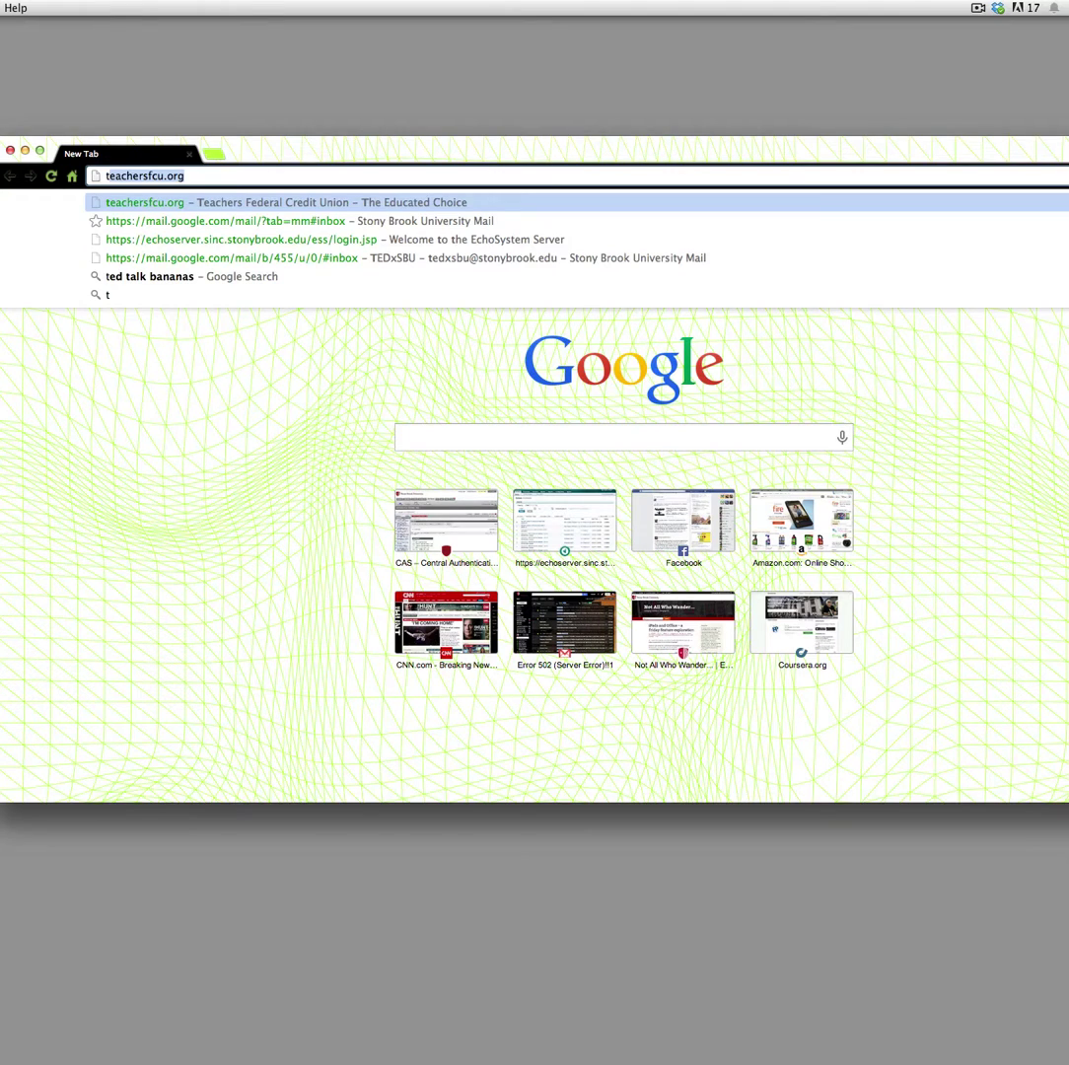
pyautogui.write('urning')
pyautogui.press('Return')
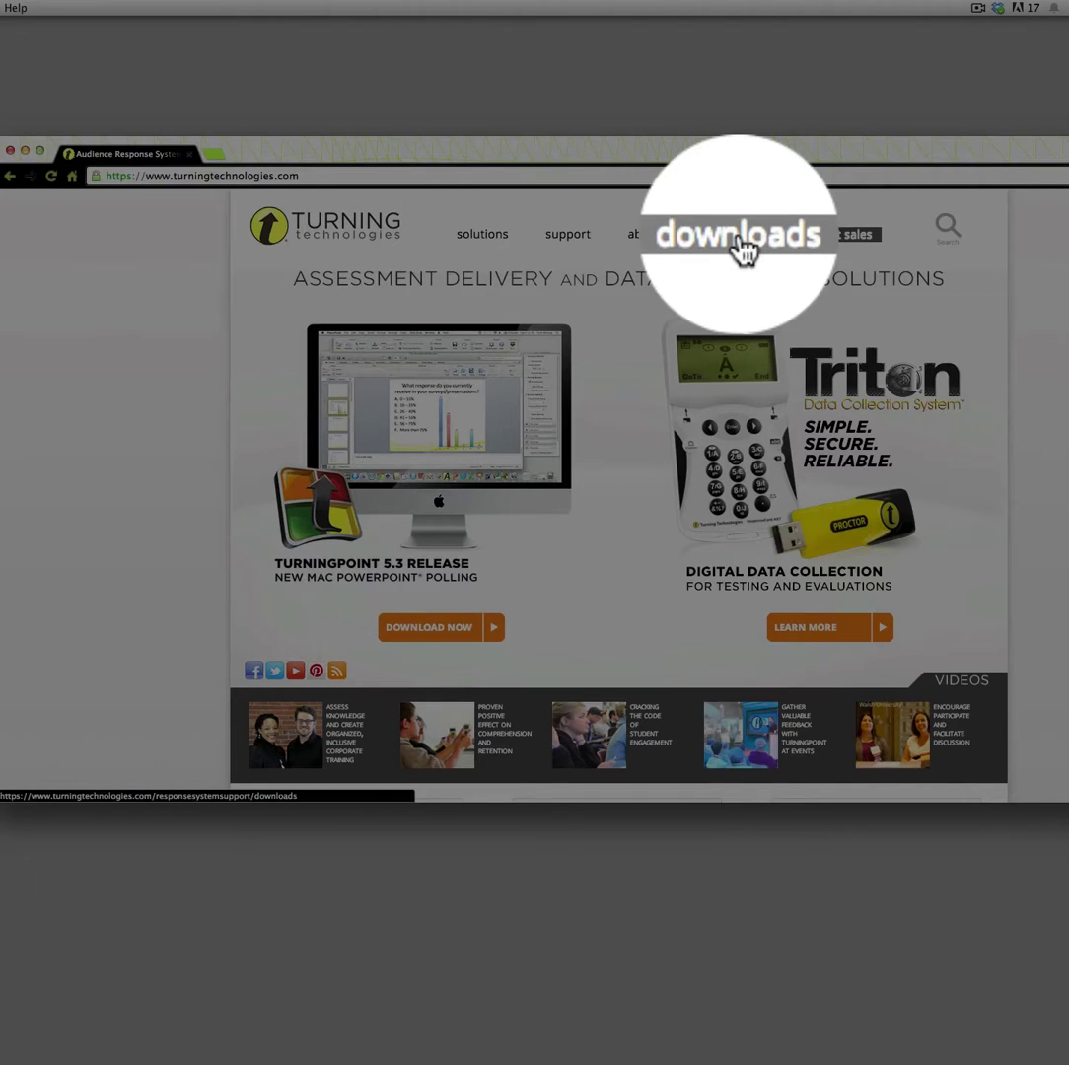
# Go to the Software Downloads page through the site's 'downloads' link
pyautogui.click(744, 247)
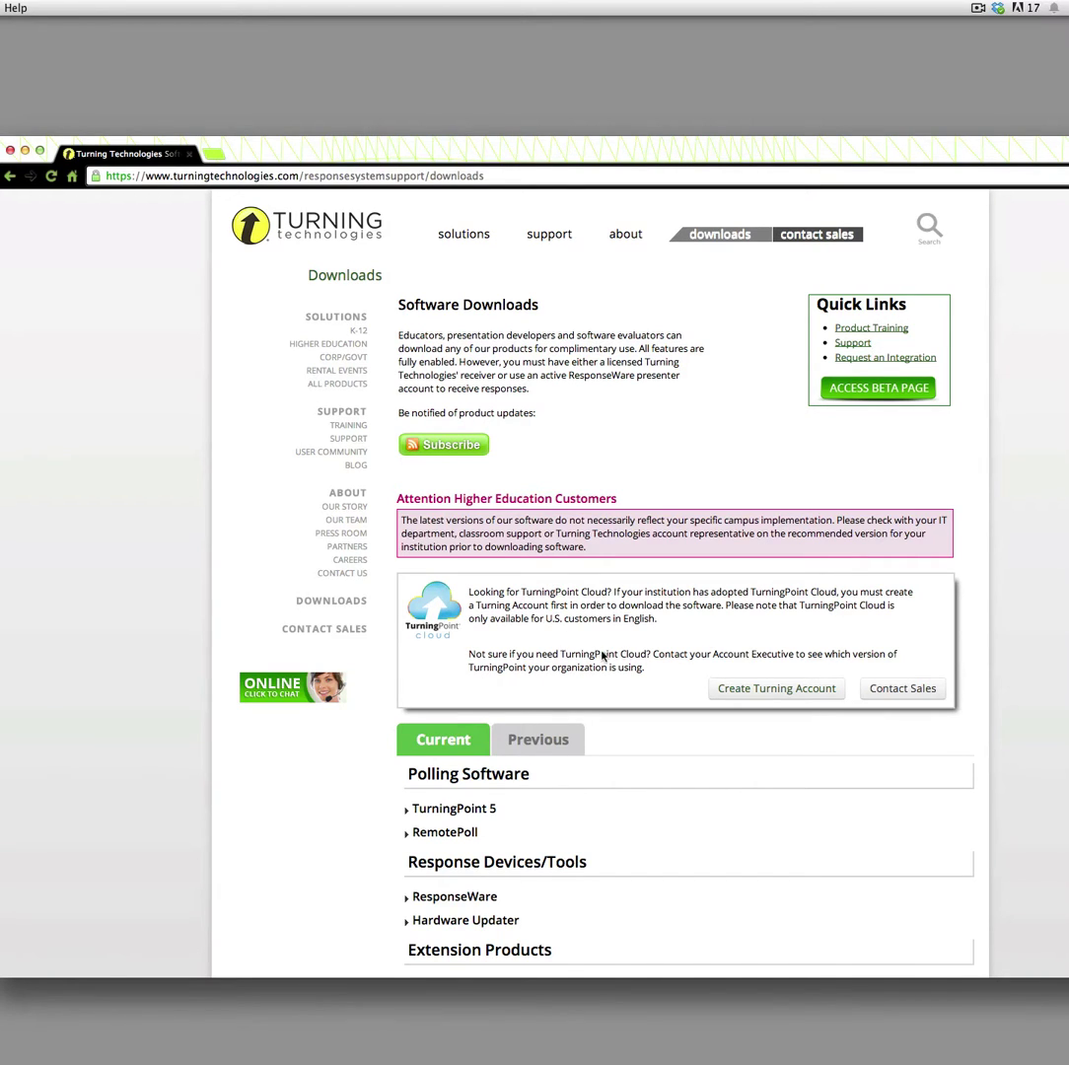
# Start a new Turning Account with the instructor's first name, last name and e-mail, choosing Instructor
pyautogui.click(768, 689)
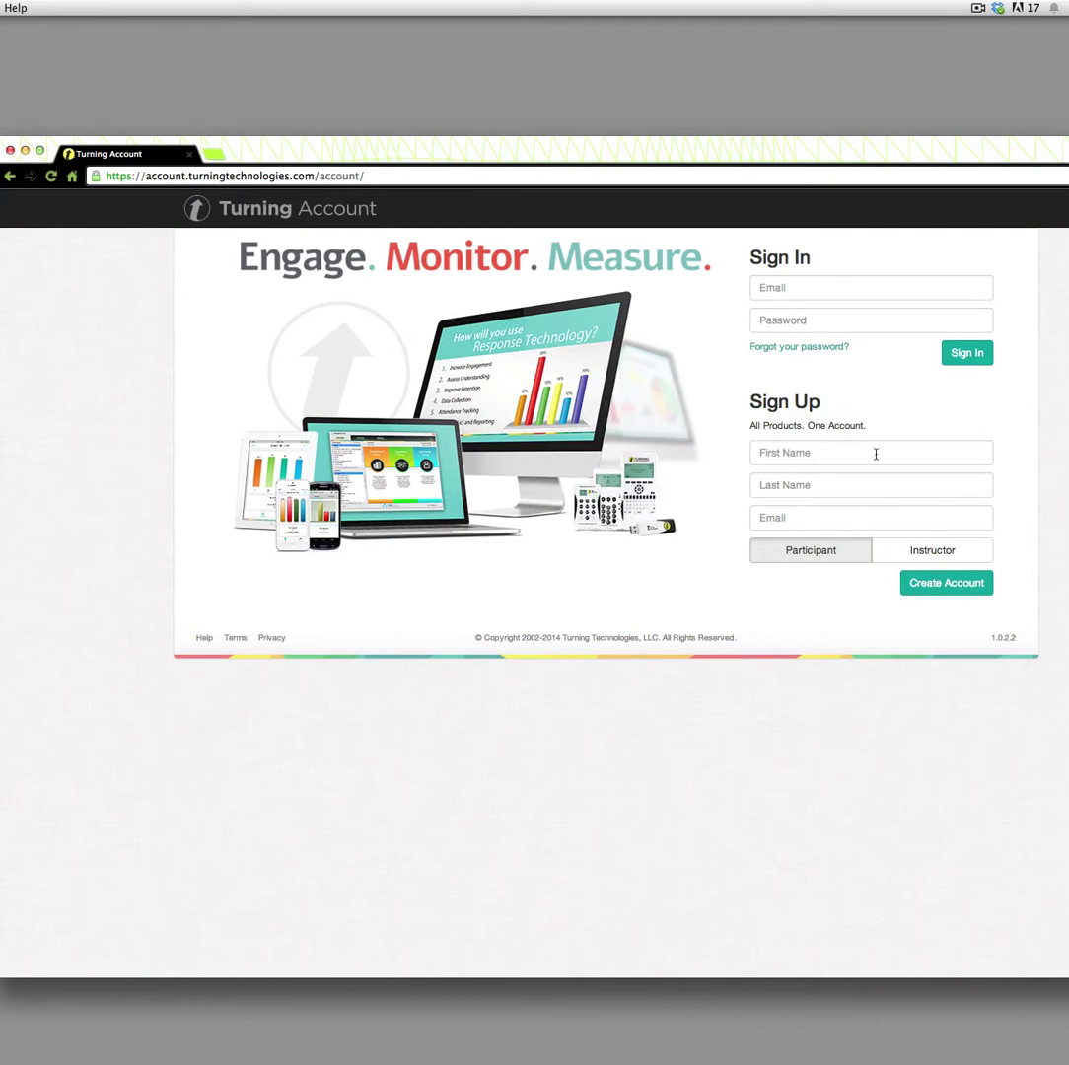
pyautogui.click(856, 455)
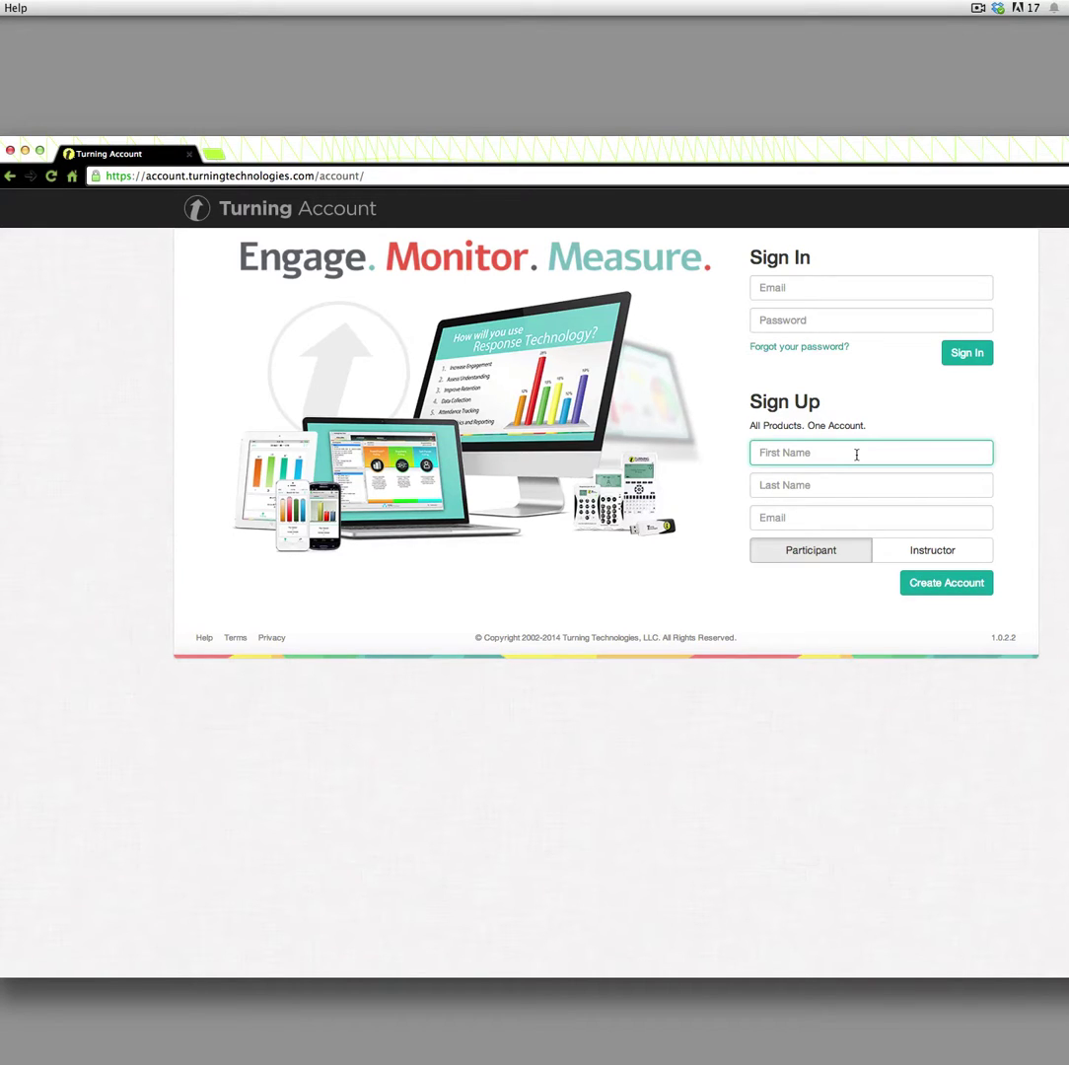
pyautogui.press('Tab')
pyautogui.press('Tab')
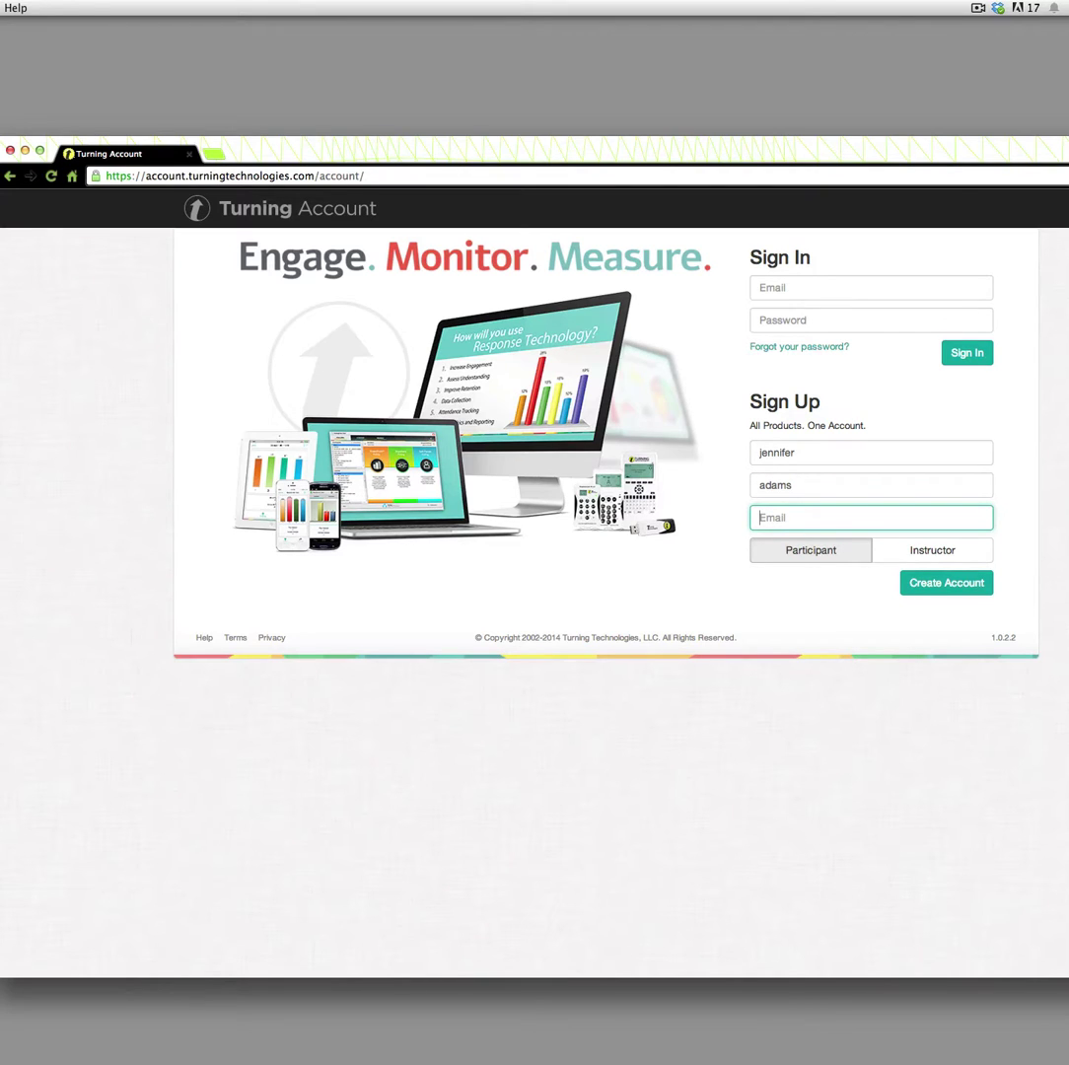
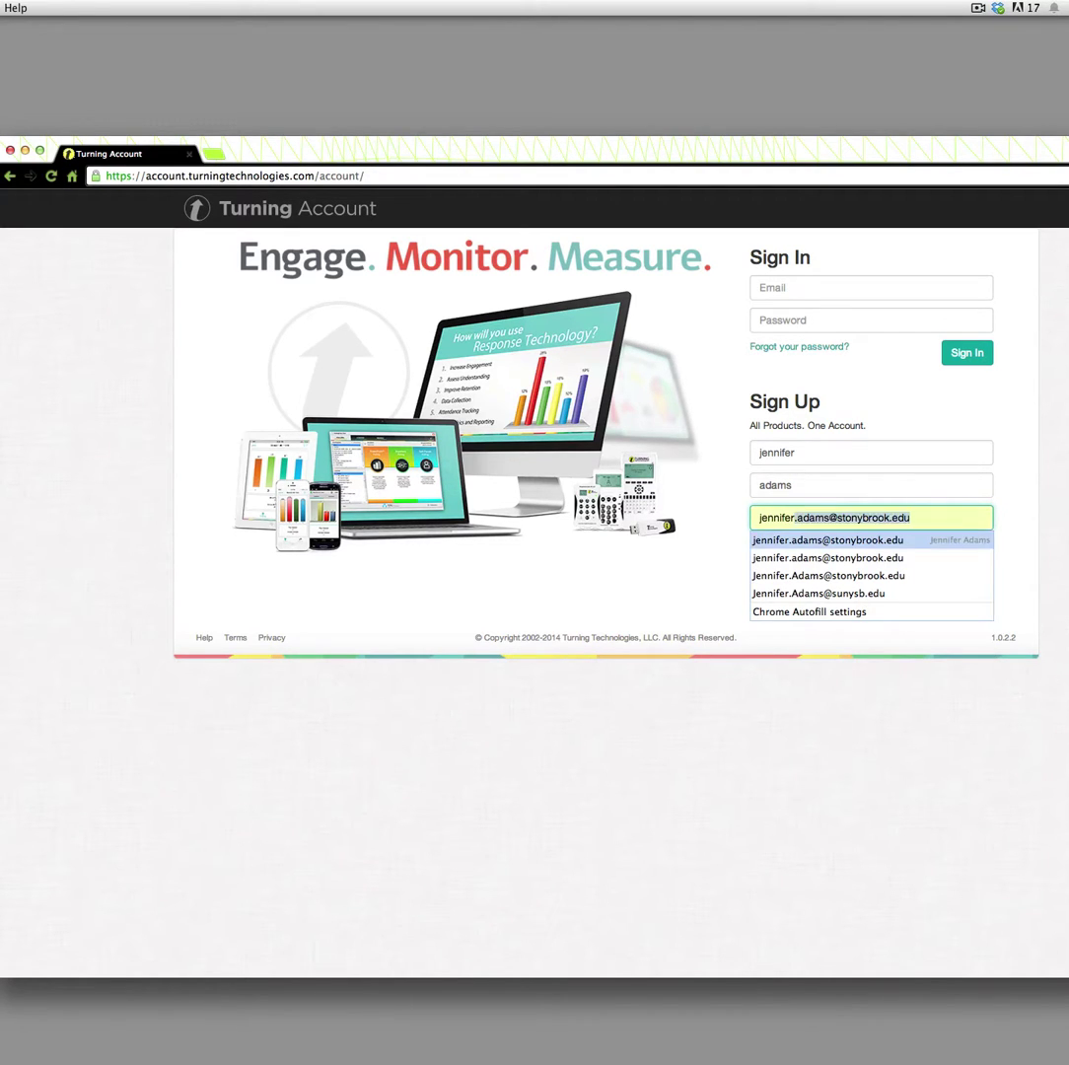
pyautogui.press('Return')
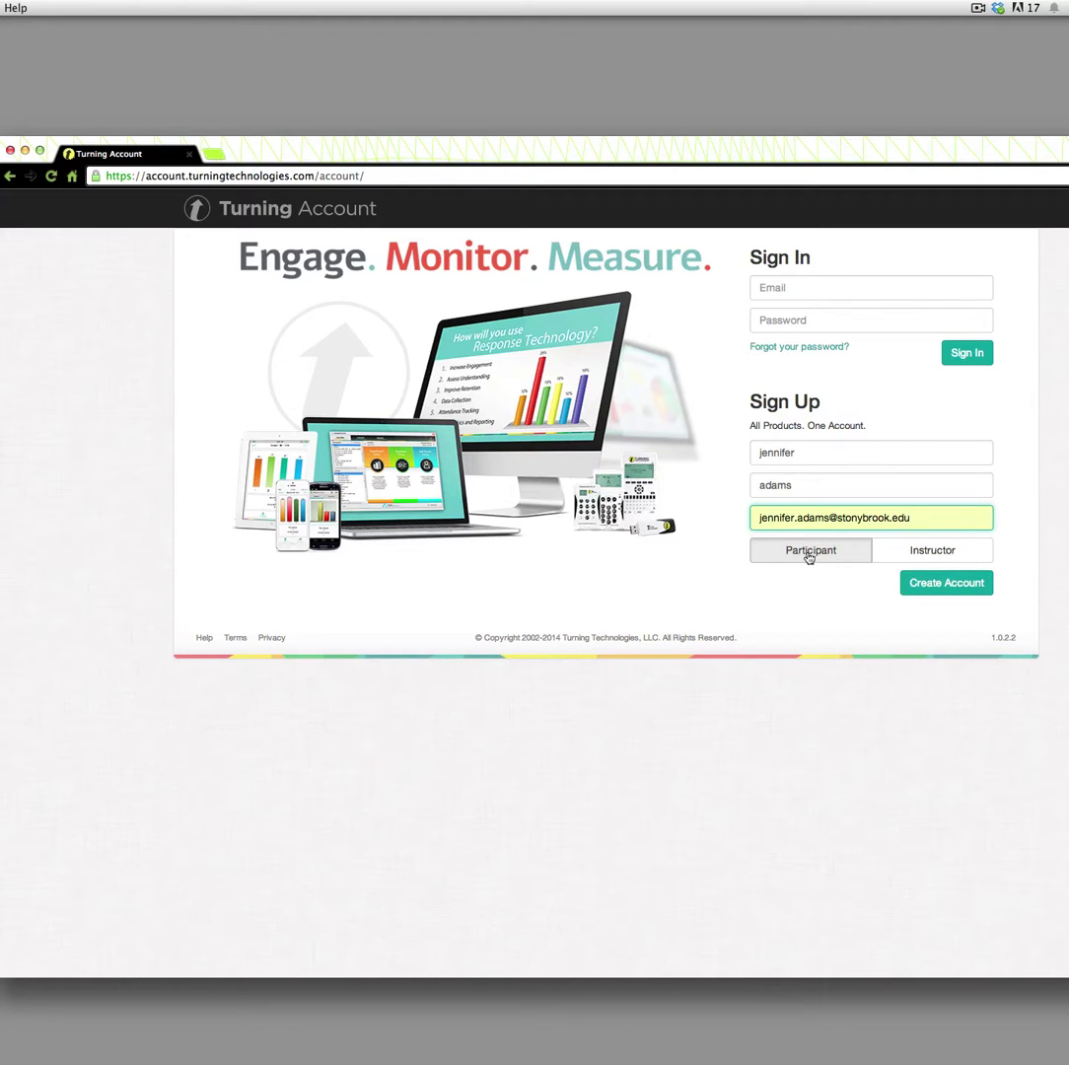
pyautogui.click(943, 553)
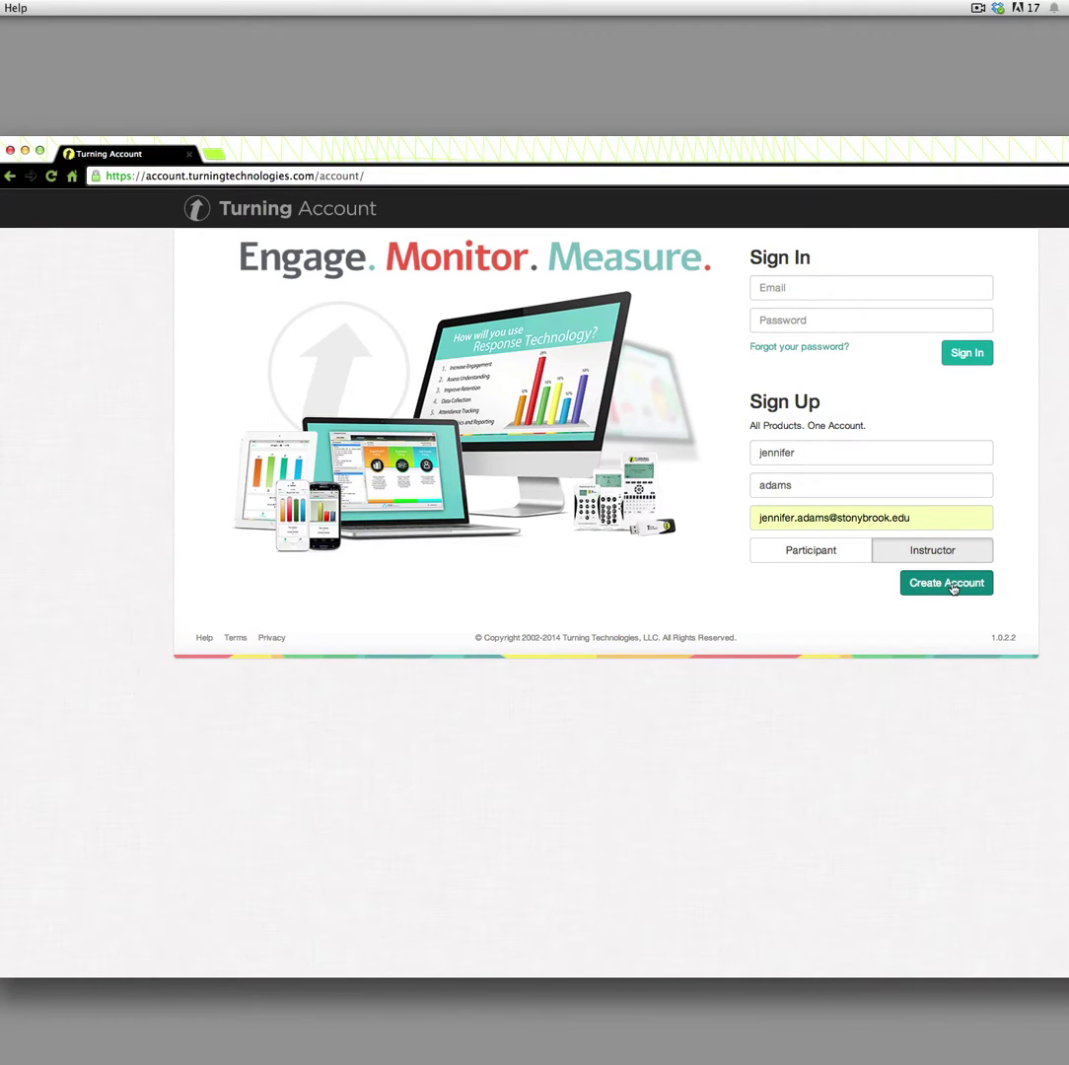
# Submit the sign-up details to bring up the Create Account form
pyautogui.click(950, 584)
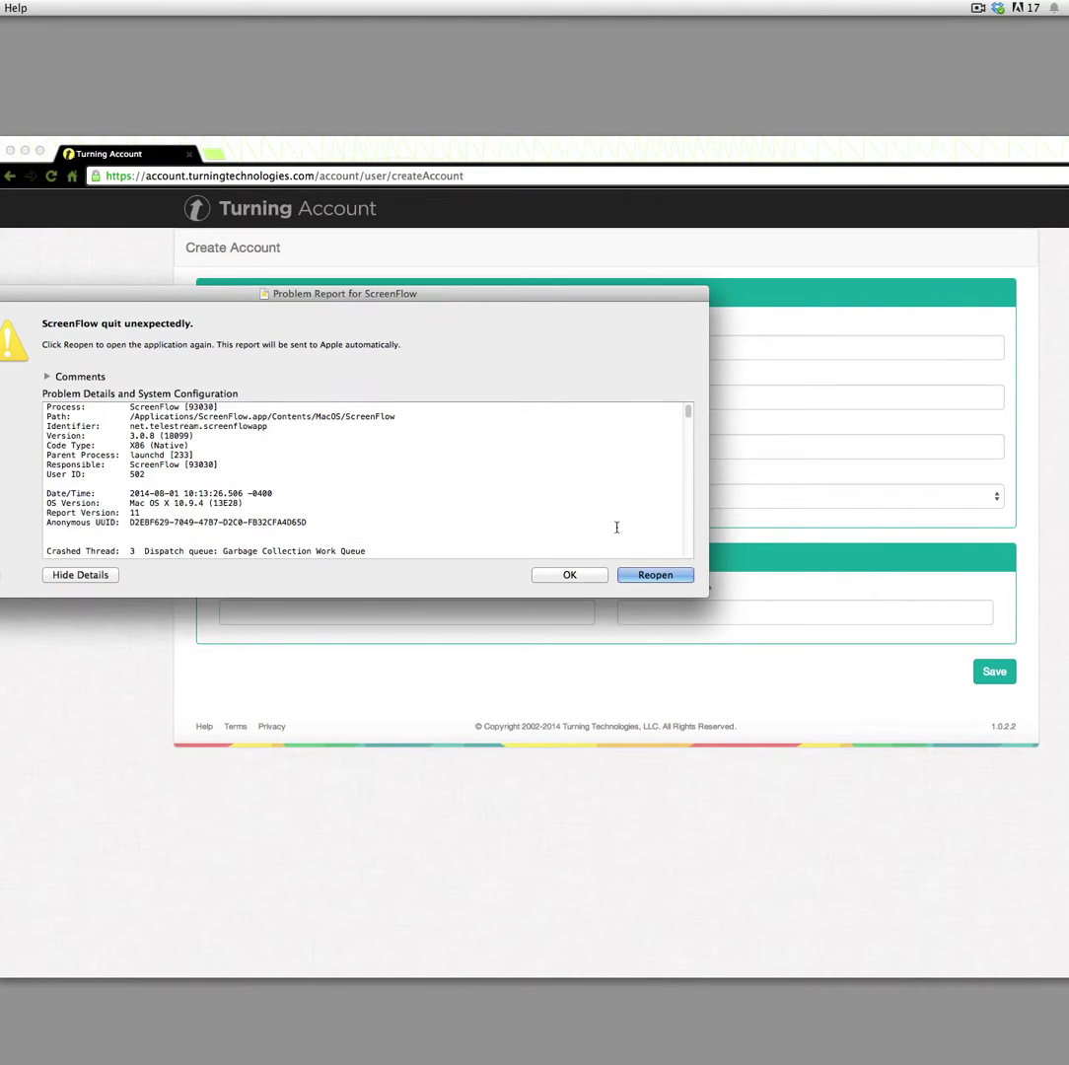
pyautogui.click(570, 575)
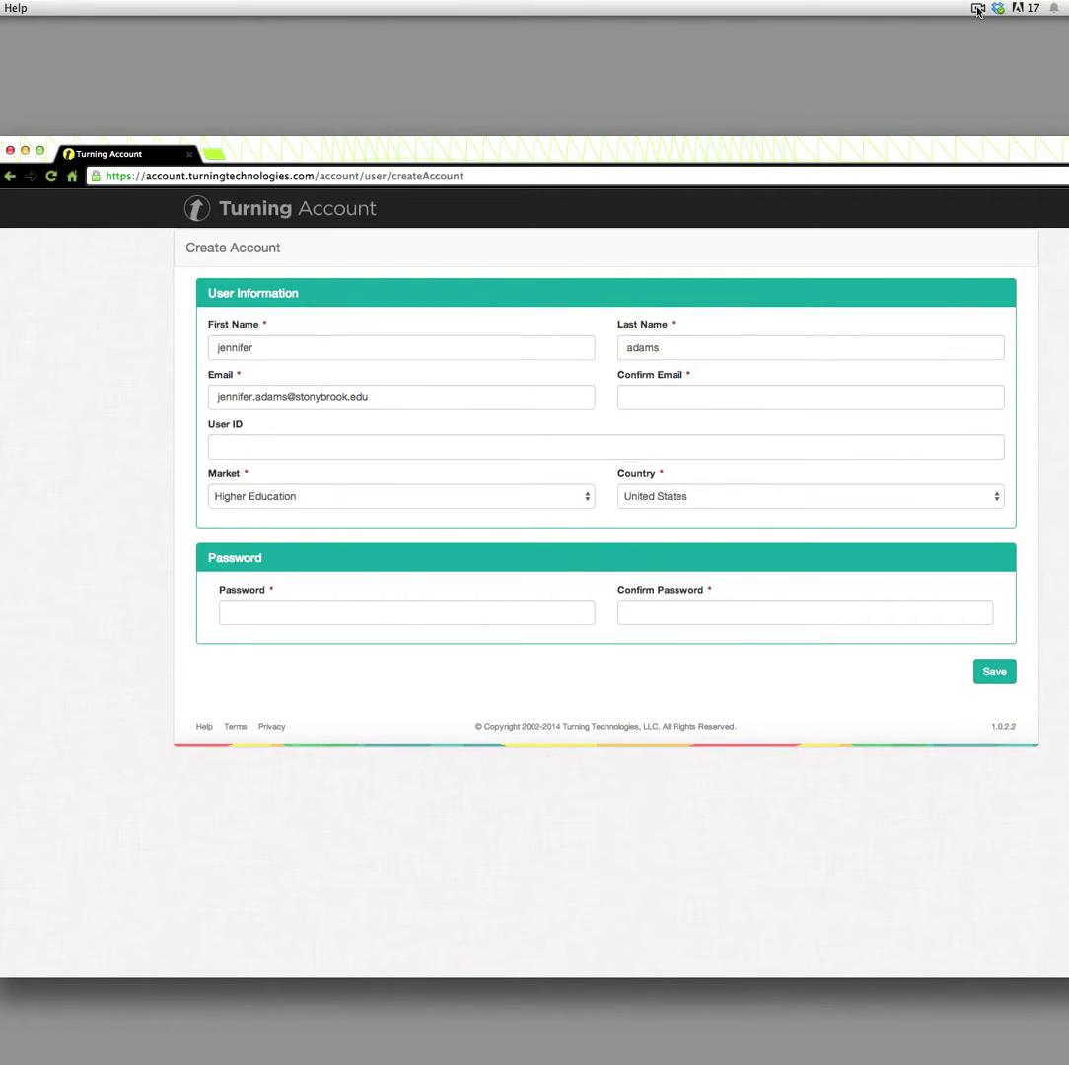
pyautogui.click(978, 9)
pyautogui.click(979, 8)
pyautogui.click(979, 7)
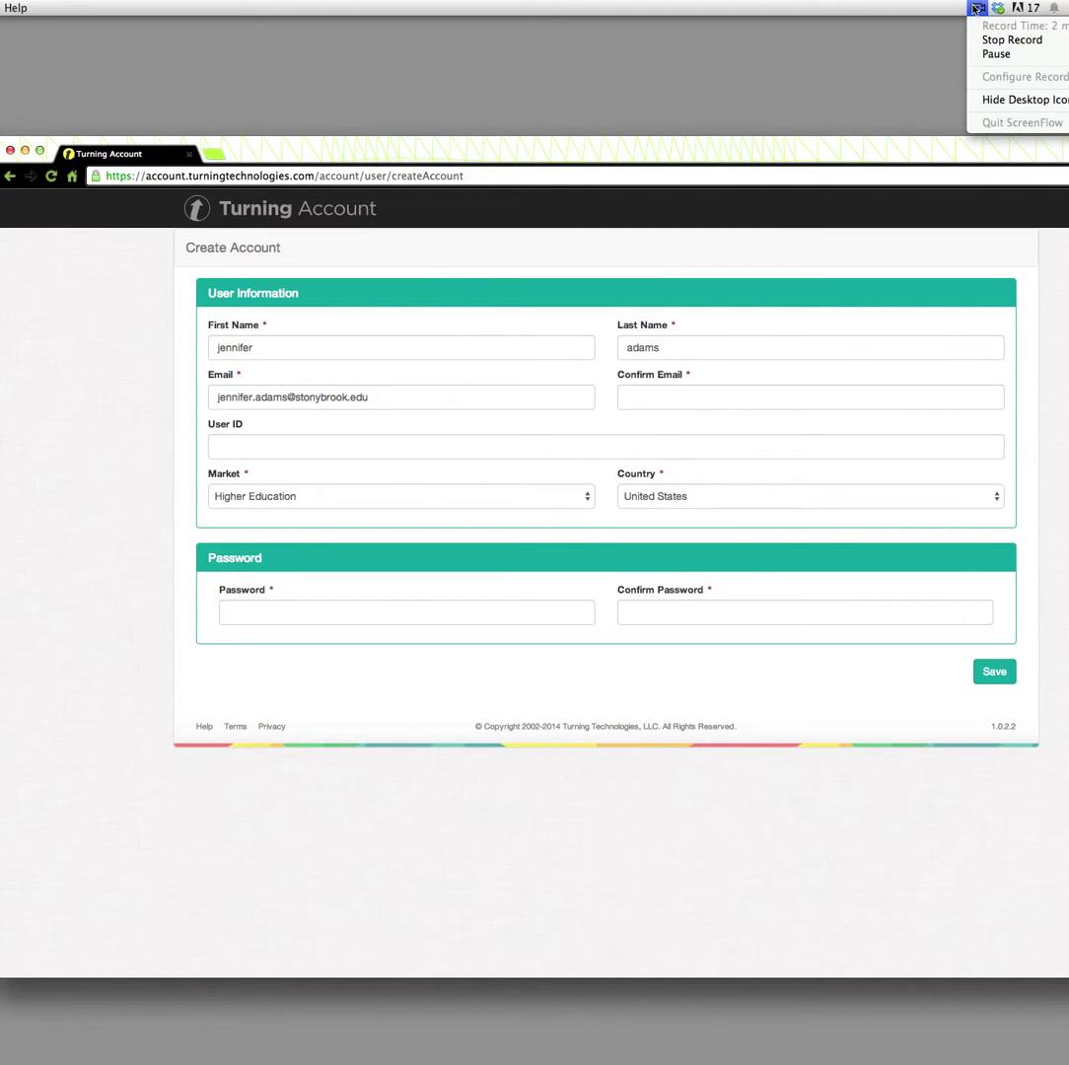
pyautogui.click(982, 54)
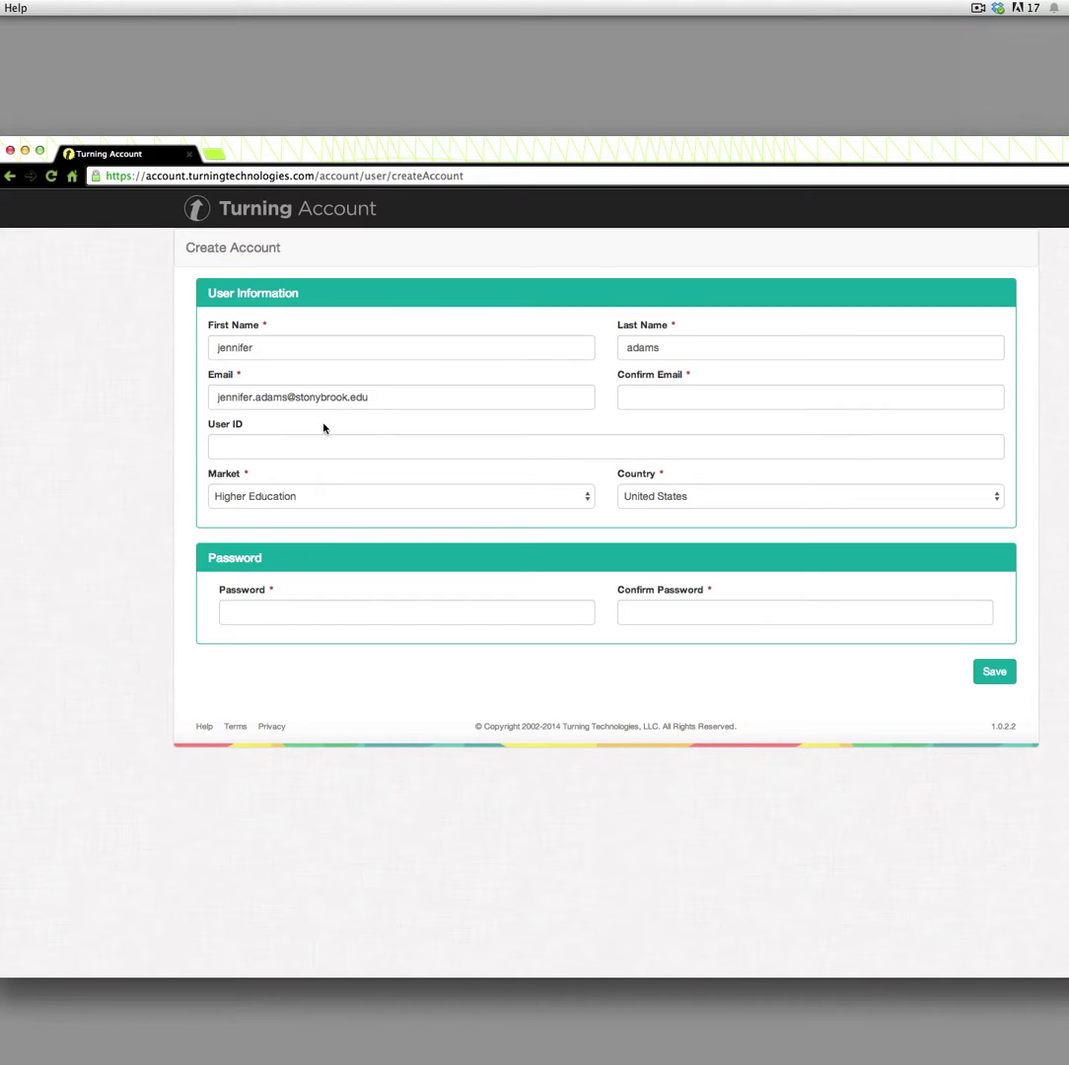
# Confirm the e-mail address with the suggested entry and enter a user ID
pyautogui.click(635, 402)
pyautogui.write('jennifer')
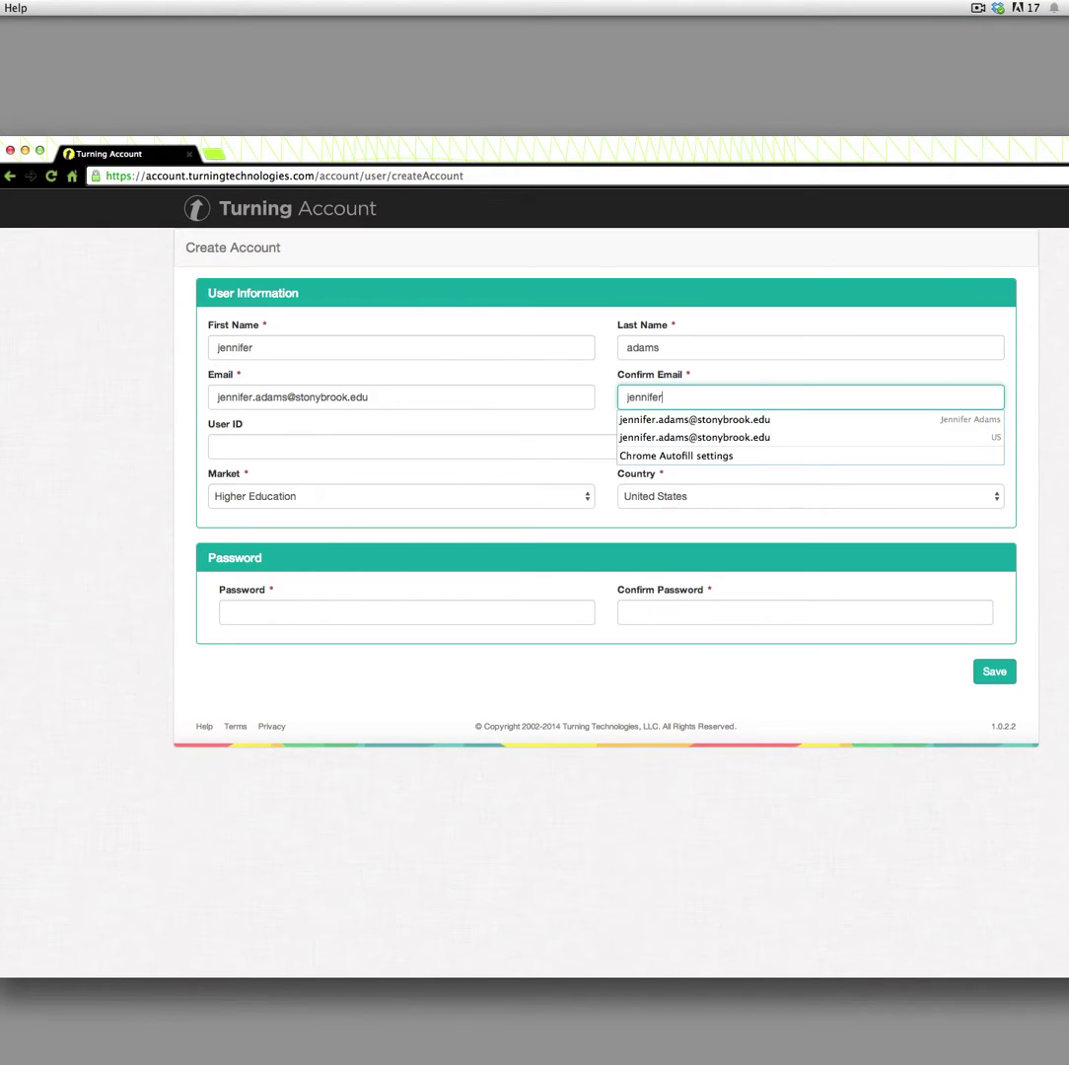
pyautogui.press('Down')
pyautogui.press('Tab')
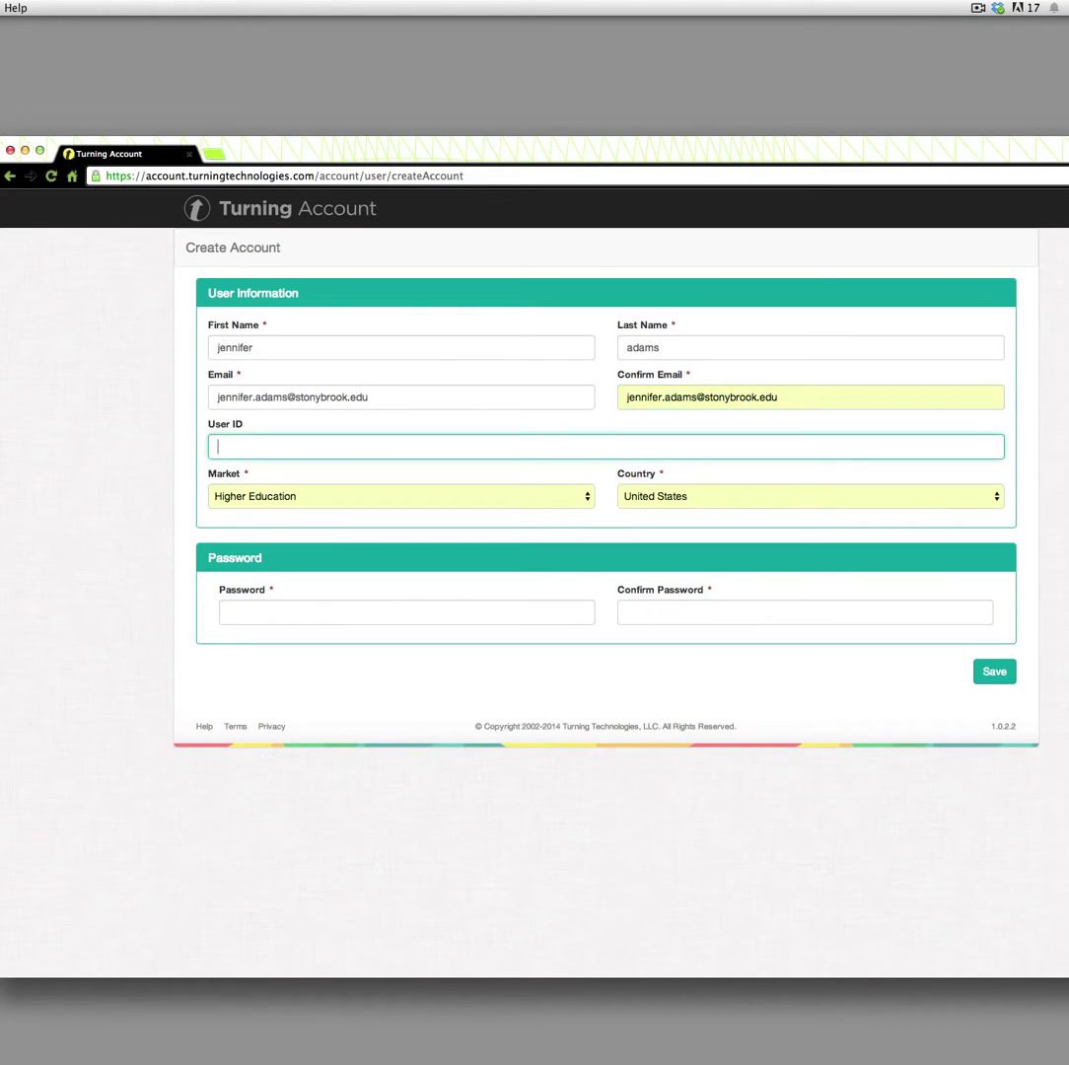
# Enter the account password, correcting a typo, and go to Confirm Password
pyautogui.click(460, 609)
pyautogui.write('••')
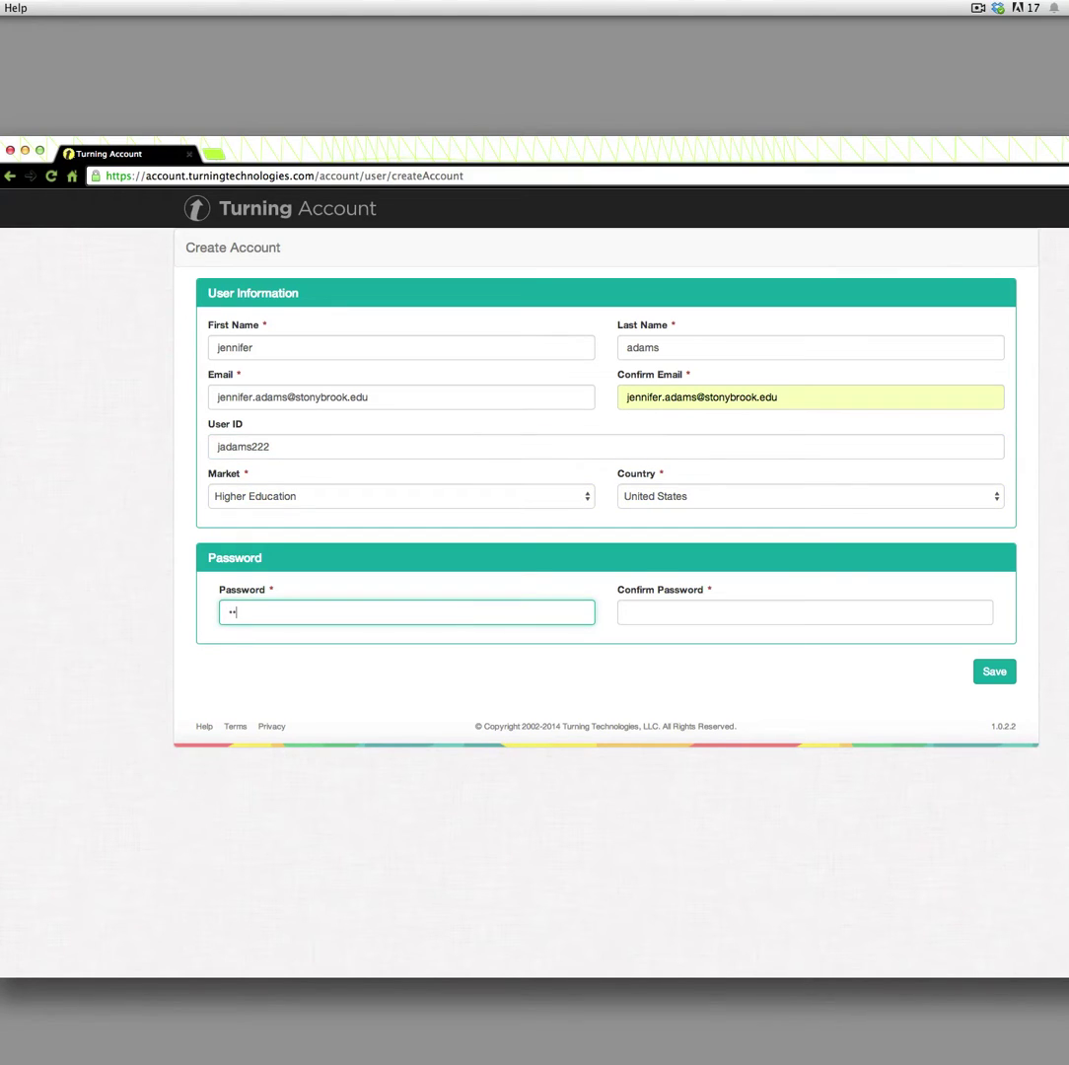
pyautogui.press('BackSpace')
pyautogui.press('BackSpace')
pyautogui.write('••••••••••')
pyautogui.click(631, 612)
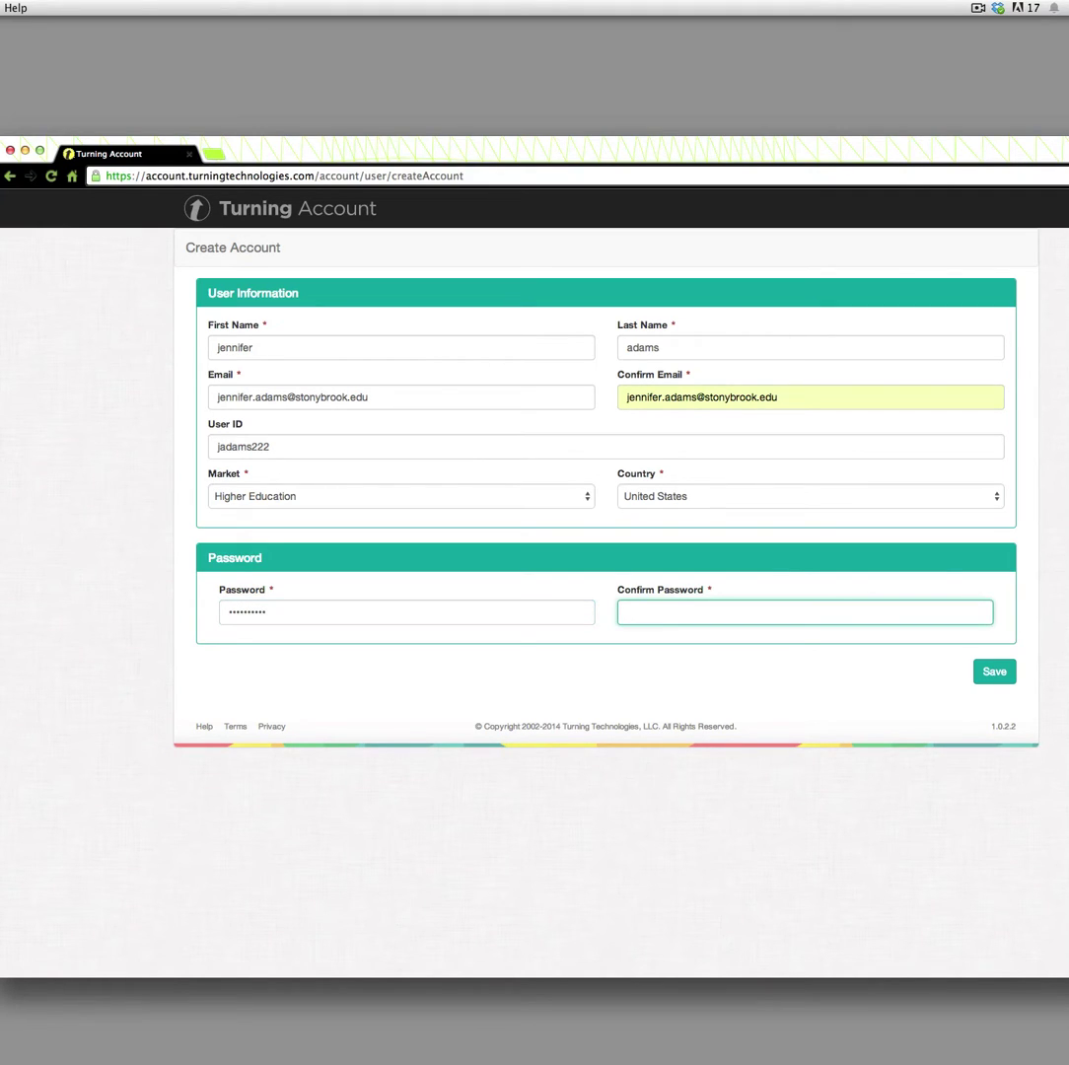
pyautogui.write('••••••••••')
# Save the new Turning Account from the Create Account form
pyautogui.click(994, 671)
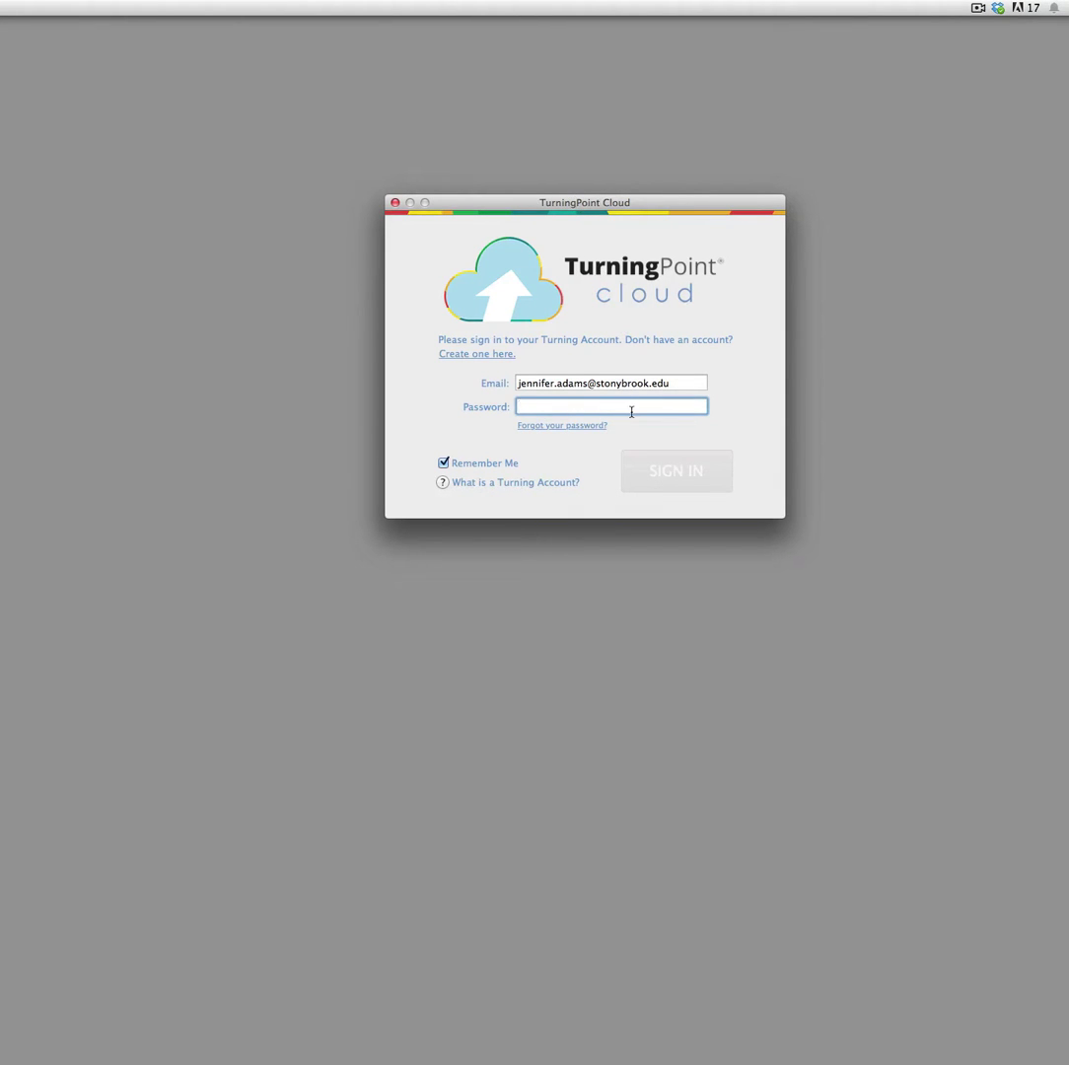
# Sign in to TurningPoint Cloud with the account password to reach the Dashboard
pyautogui.write('********')
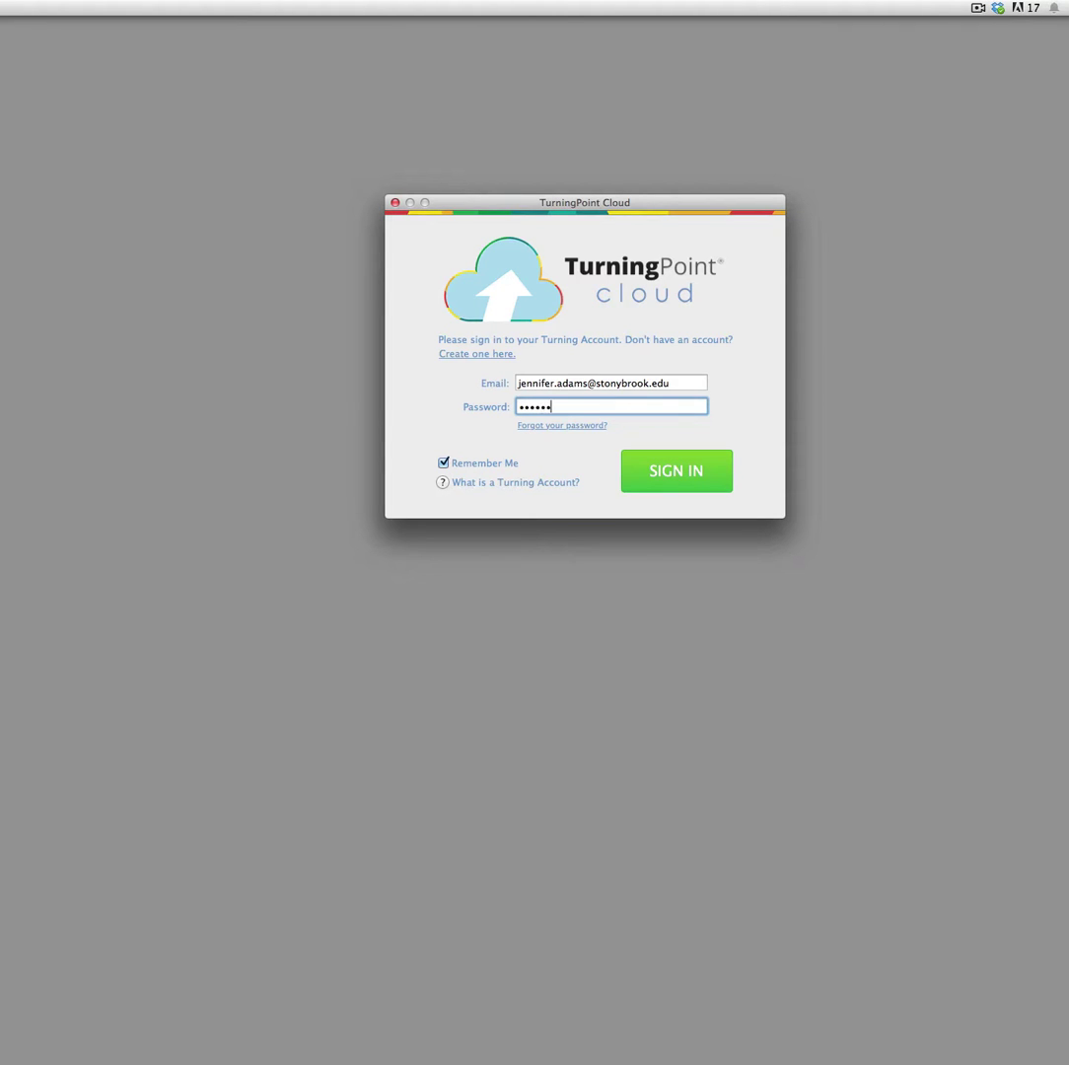
pyautogui.write('**')
pyautogui.press('Return')
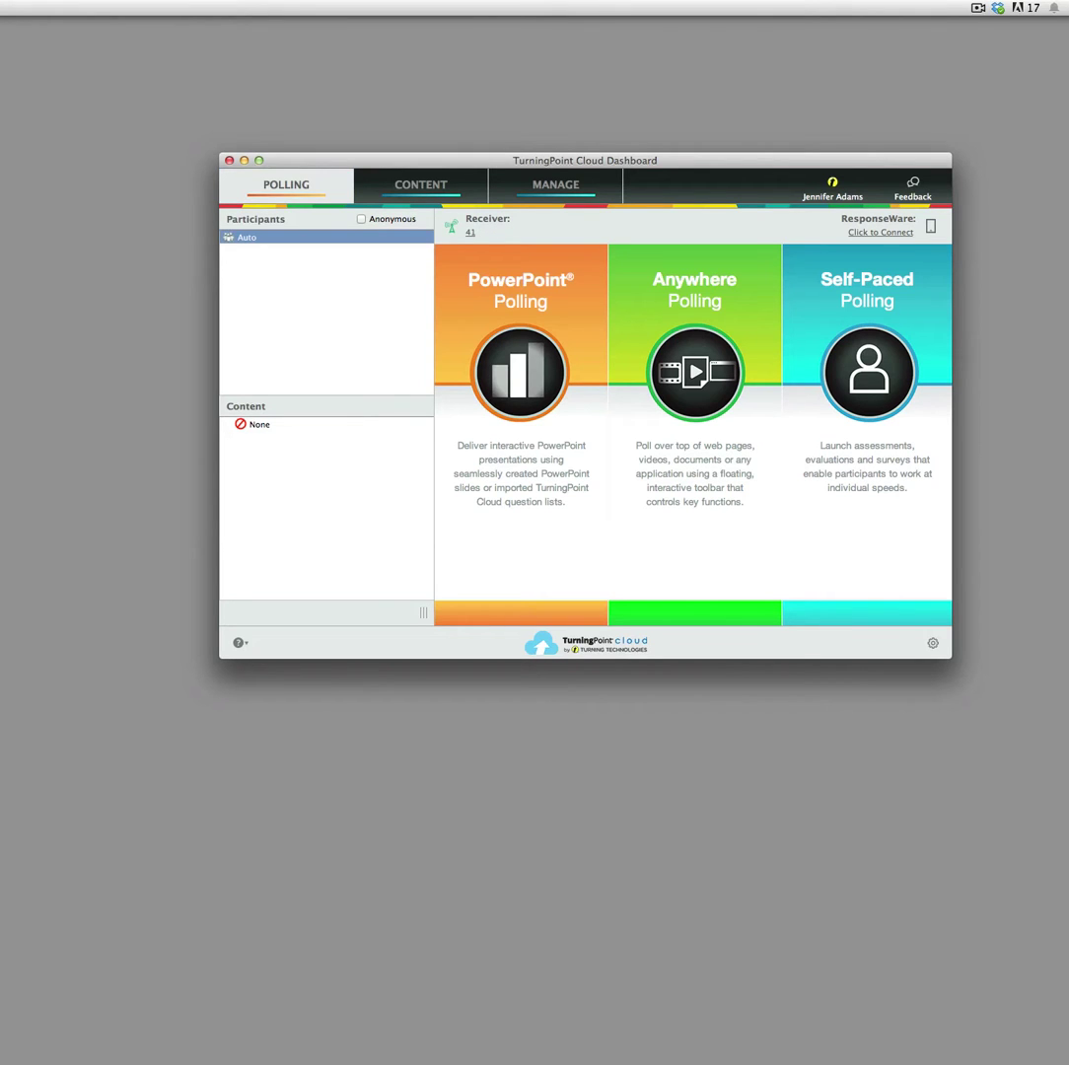
pyautogui.click(506, 418)
# Connect and sign in to ResponseWare, keeping a Random session ID
pyautogui.click(879, 232)
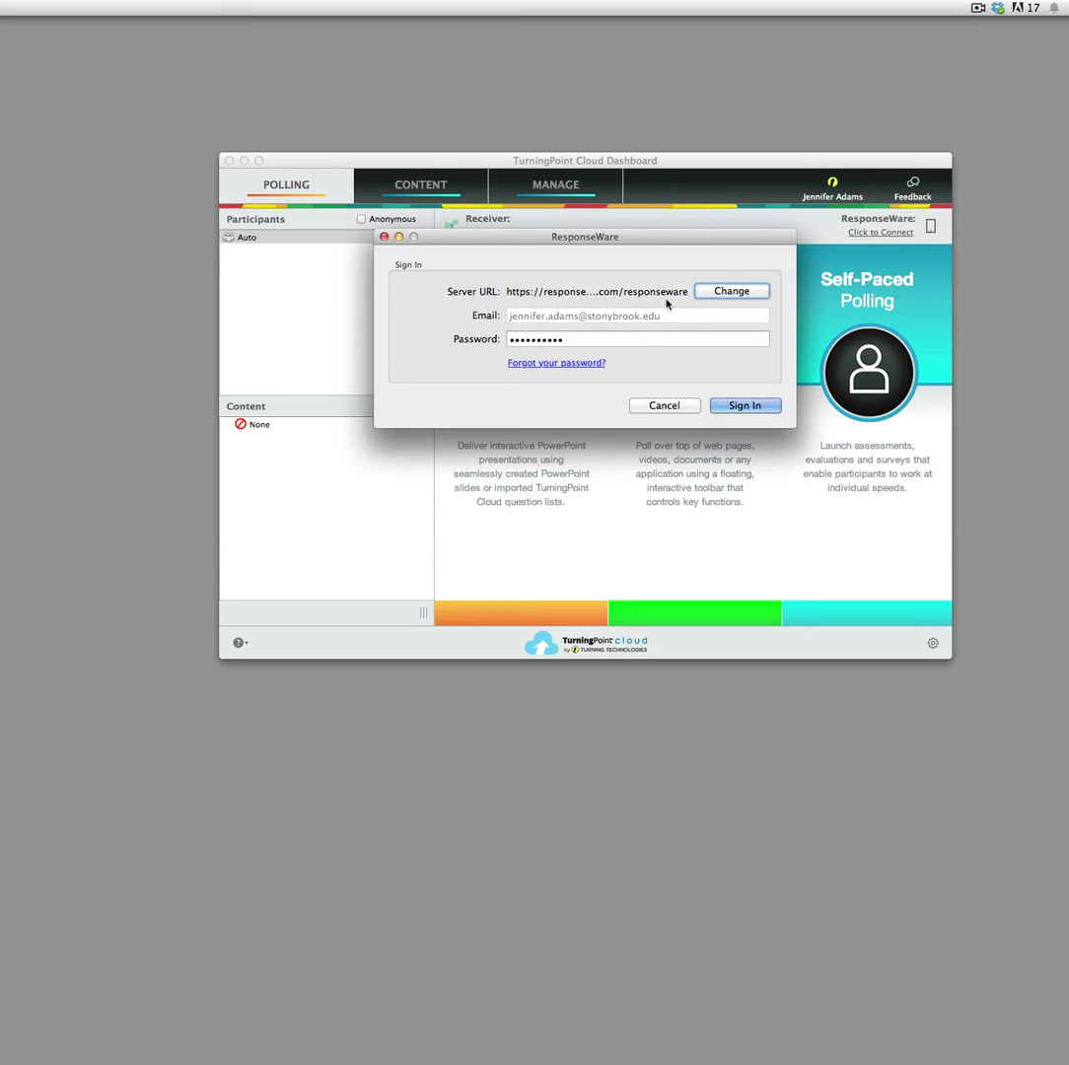
pyautogui.click(752, 406)
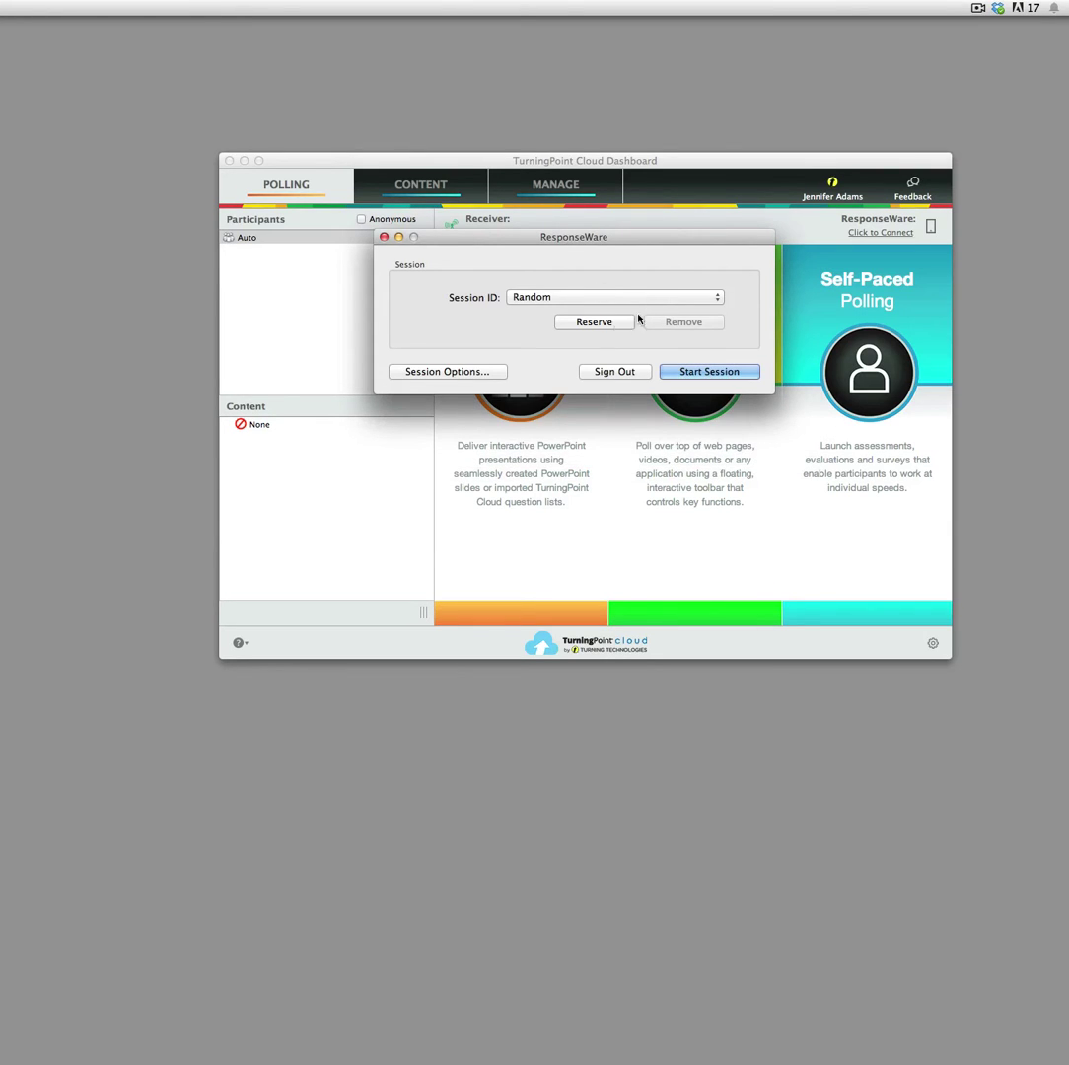
pyautogui.click(581, 302)
pyautogui.click(581, 302)
# In Session Options, set Participant Question Display to 'Display response buttons only'
pyautogui.click(452, 375)
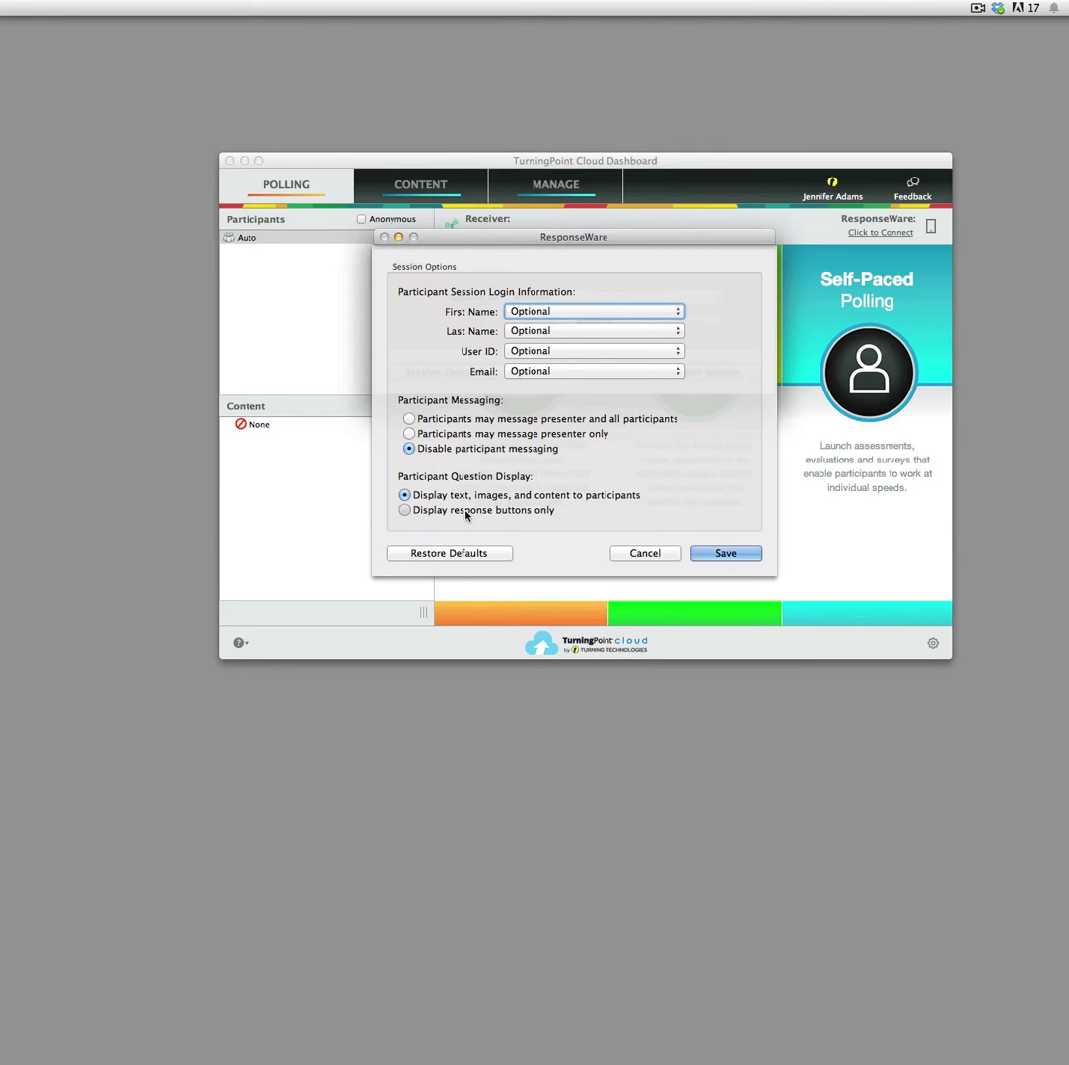
pyautogui.click(466, 512)
# Save the session options and start ResponseWare session 1014, moving the status box aside
pyautogui.click(718, 554)
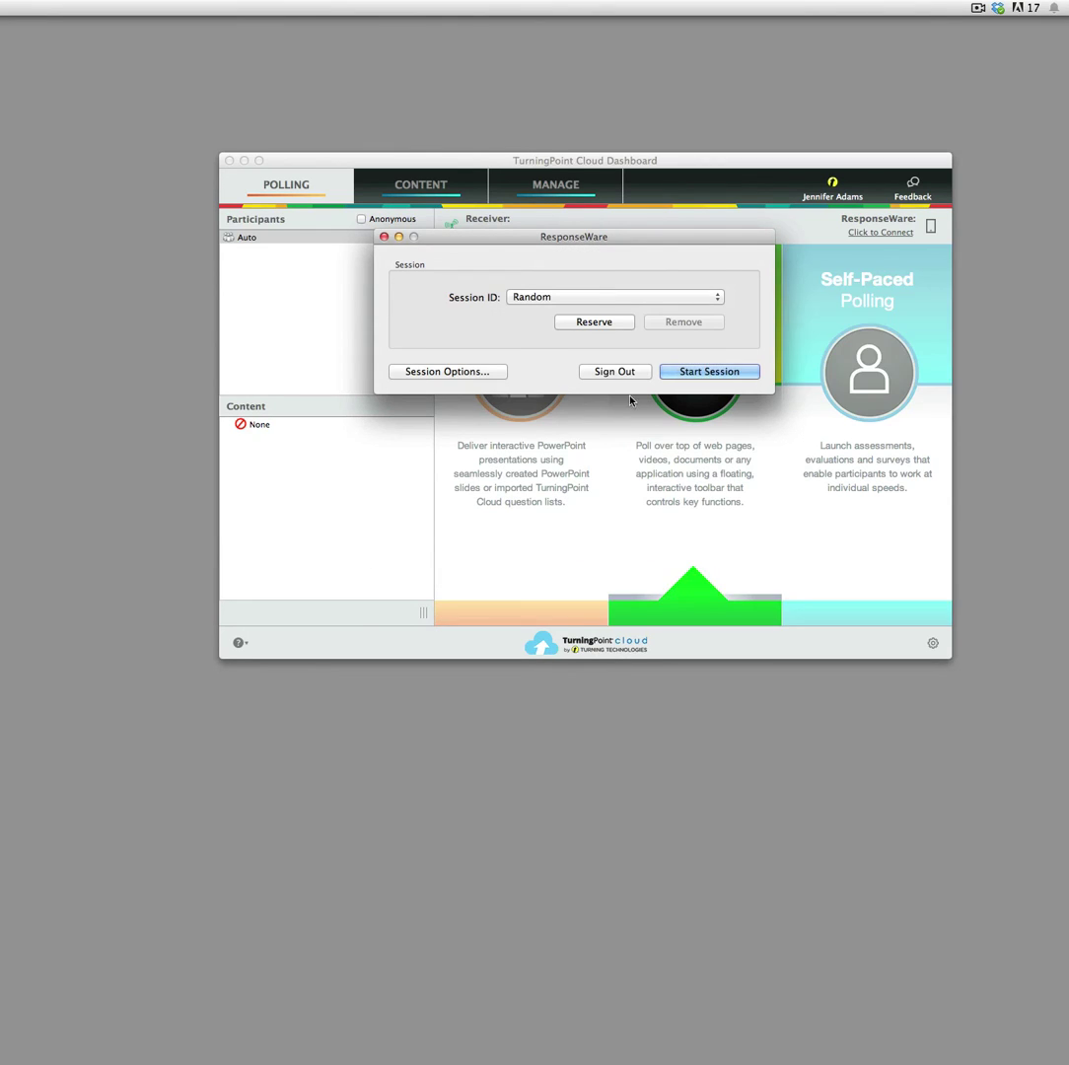
pyautogui.click(706, 372)
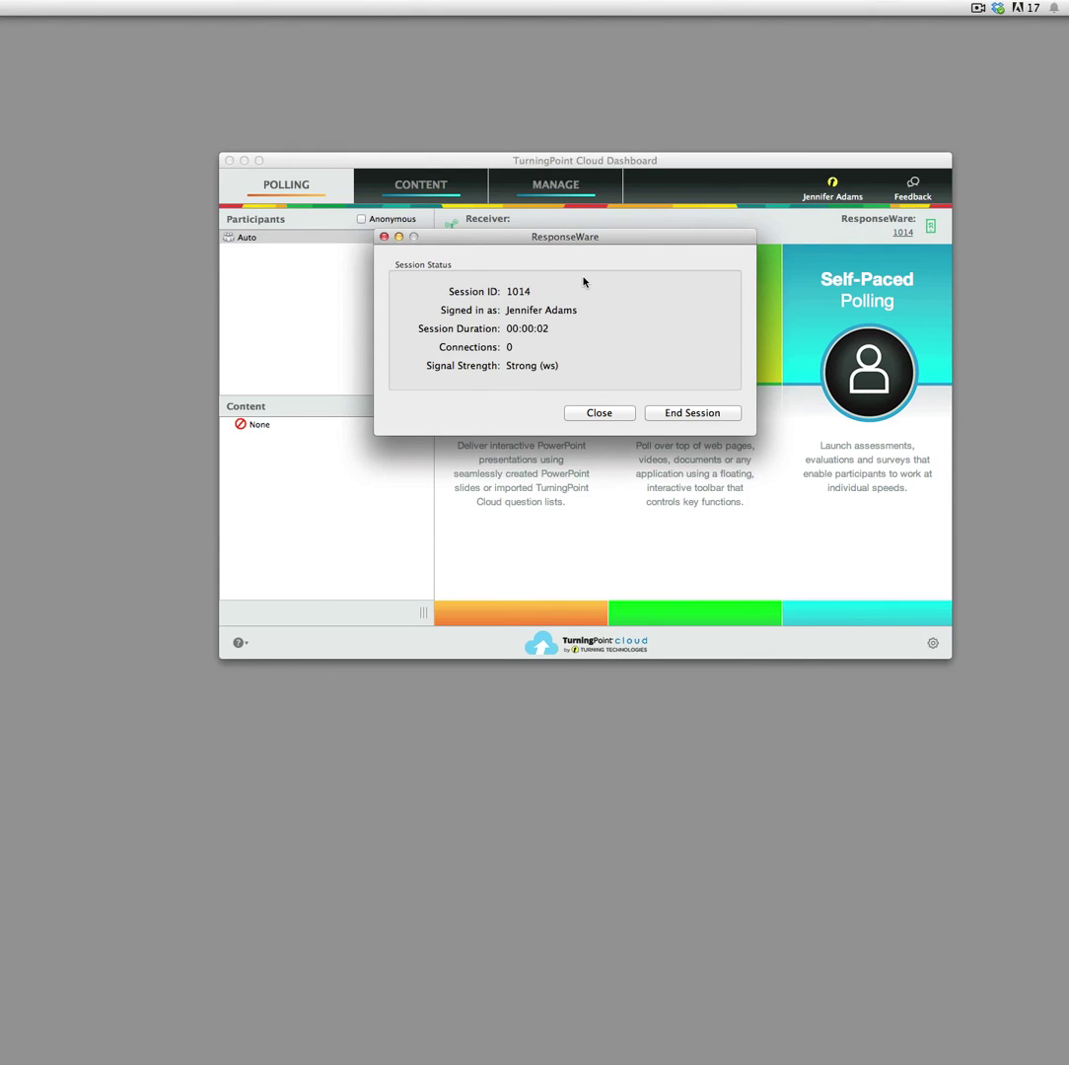
pyautogui.moveTo(580, 241); pyautogui.dragTo(703, 361)
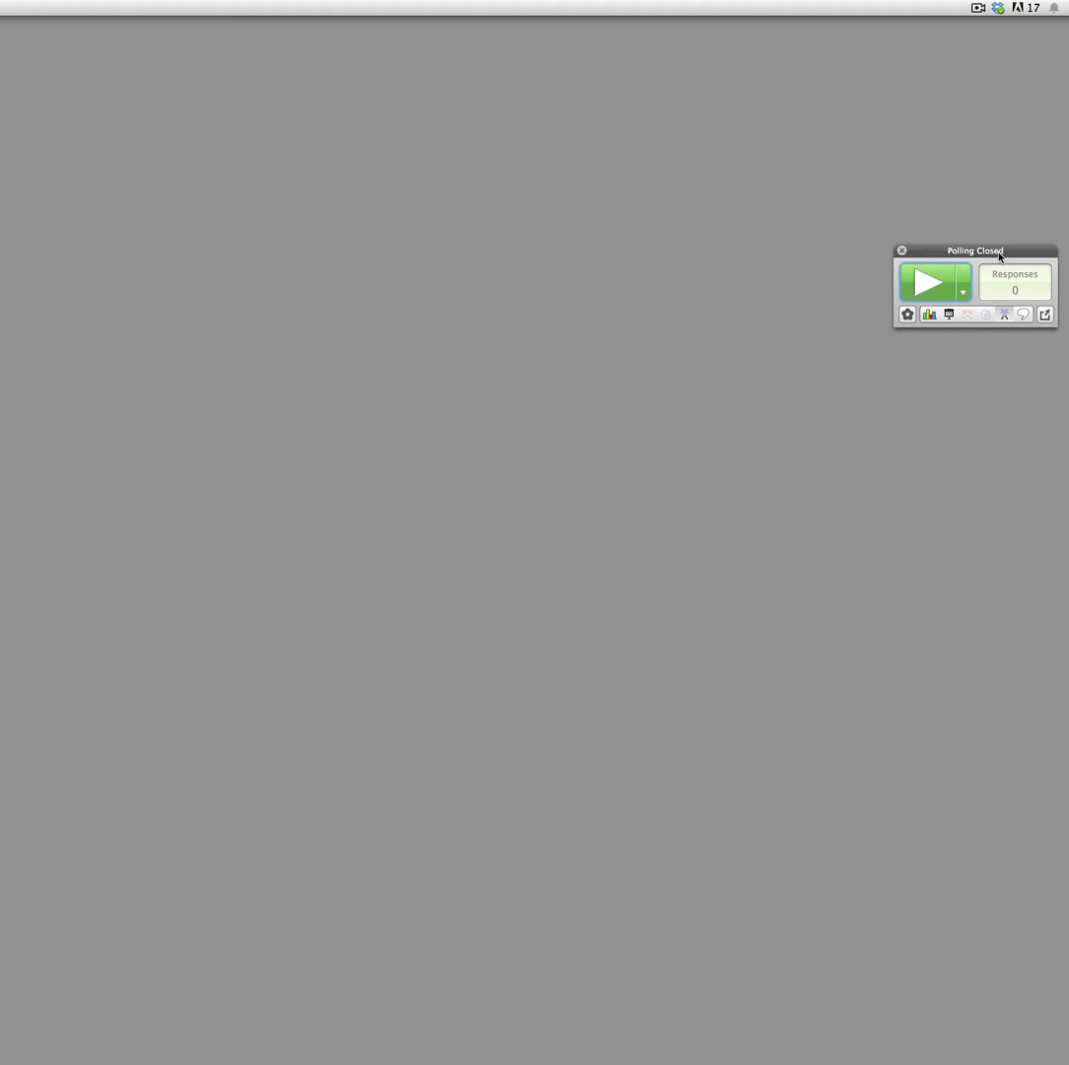
# Shift the Polling Closed toolbar slightly left into position
pyautogui.moveTo(999, 254); pyautogui.dragTo(912, 264)
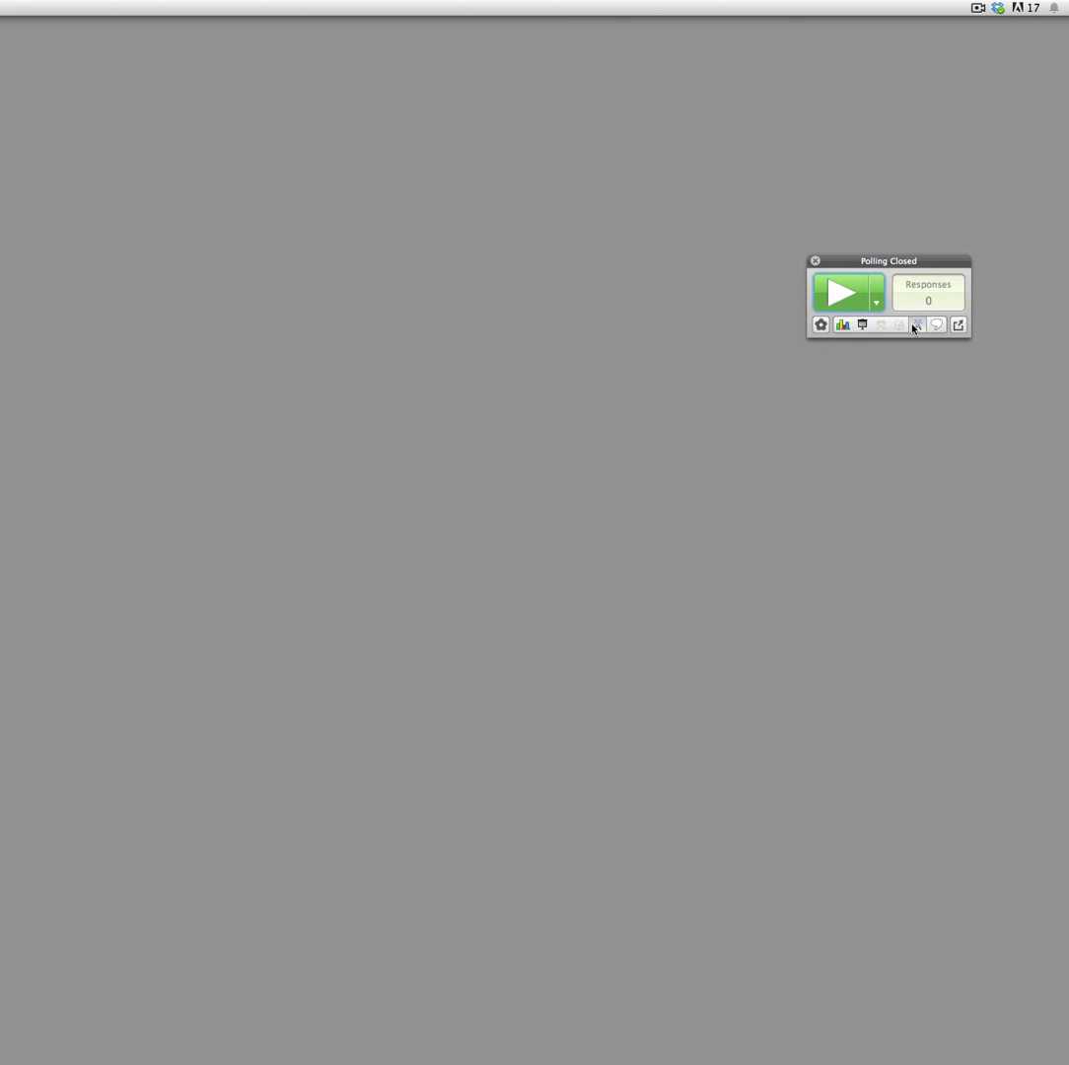